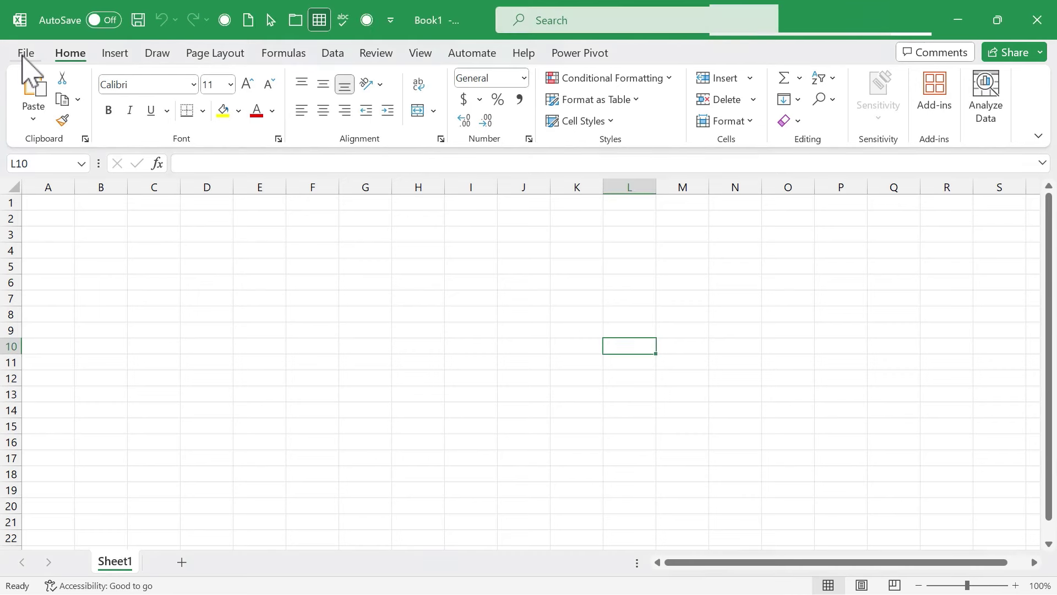
Open Excel Options from the File backstage menu.
click(25, 53)
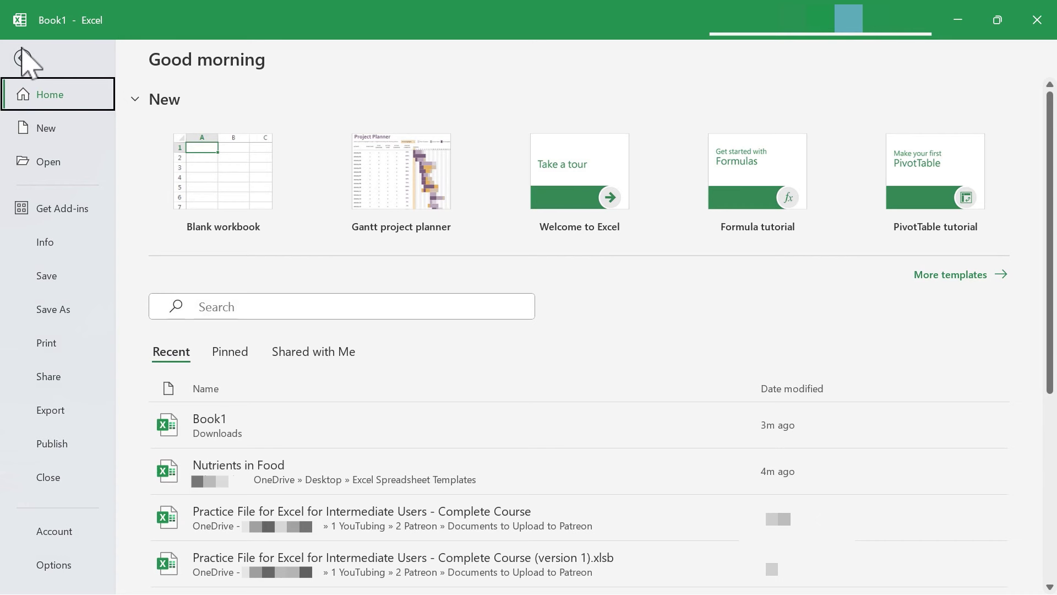
click(53, 566)
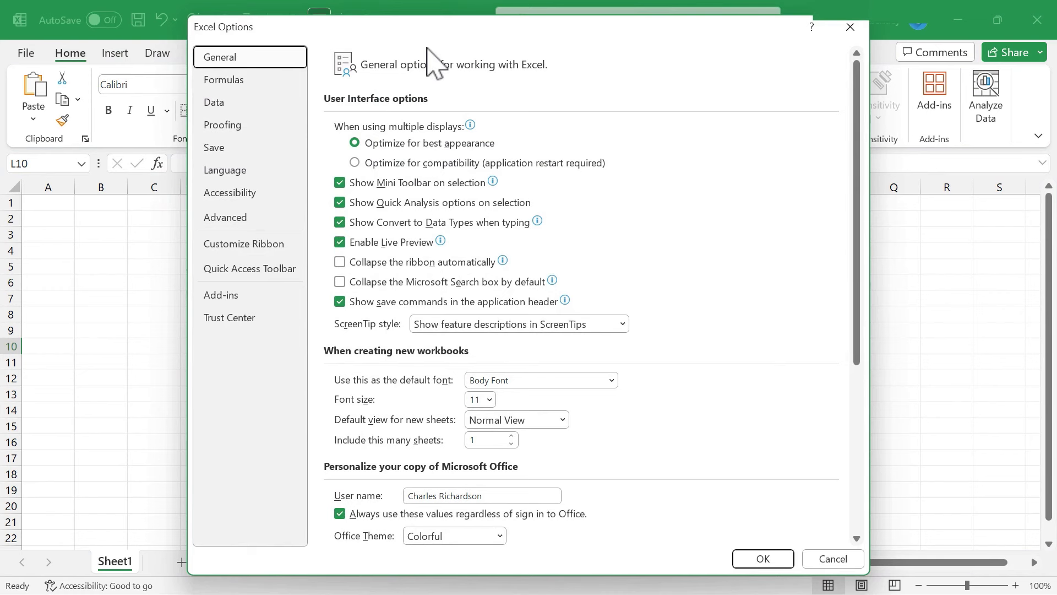
On the Save page, set the AutoRecover save interval to 6 minutes.
click(215, 148)
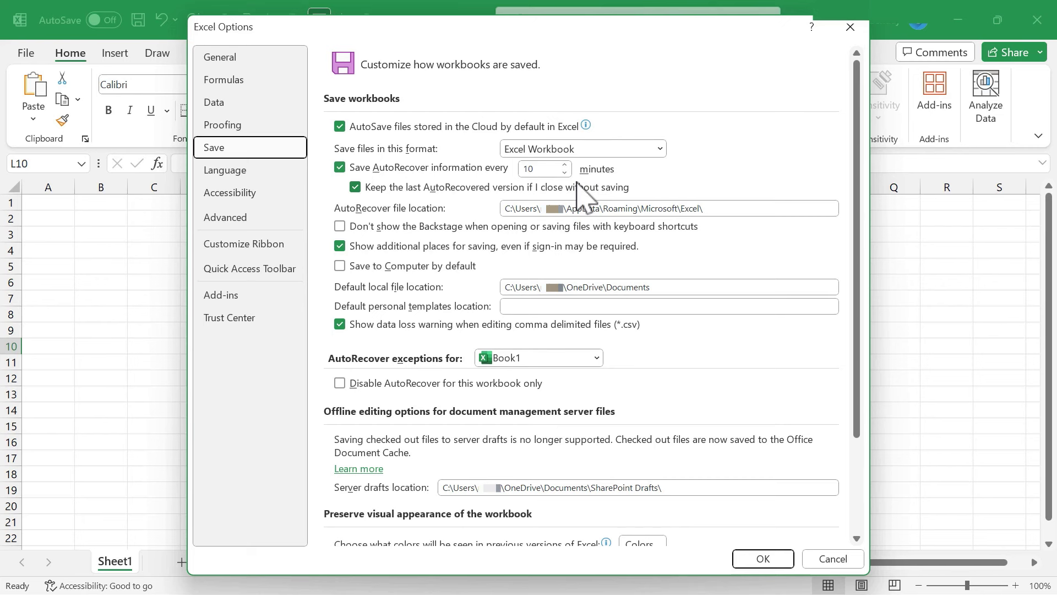
click(565, 173)
click(565, 173)
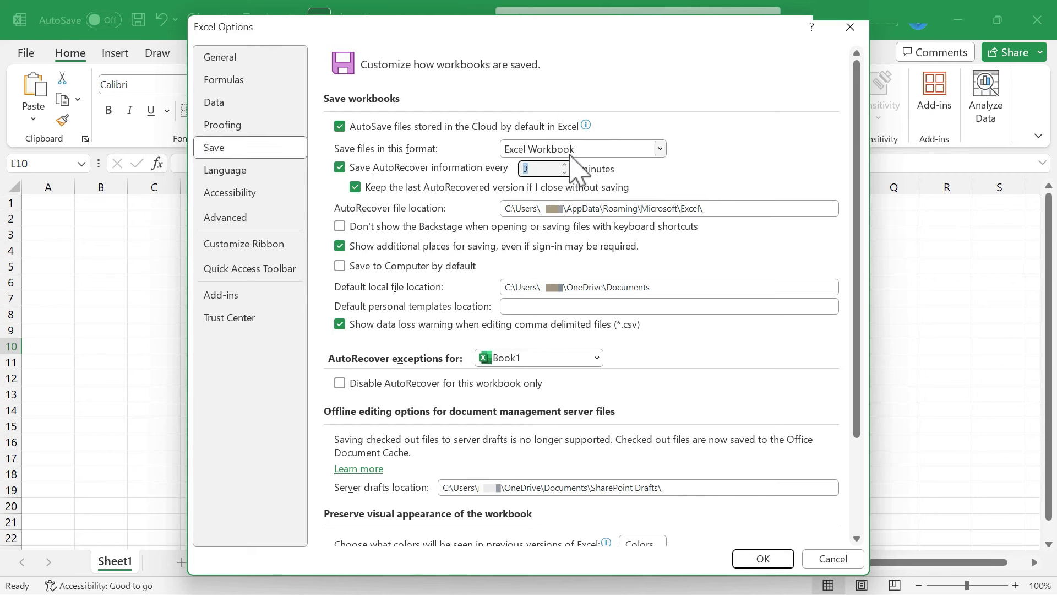
click(565, 165)
click(771, 207)
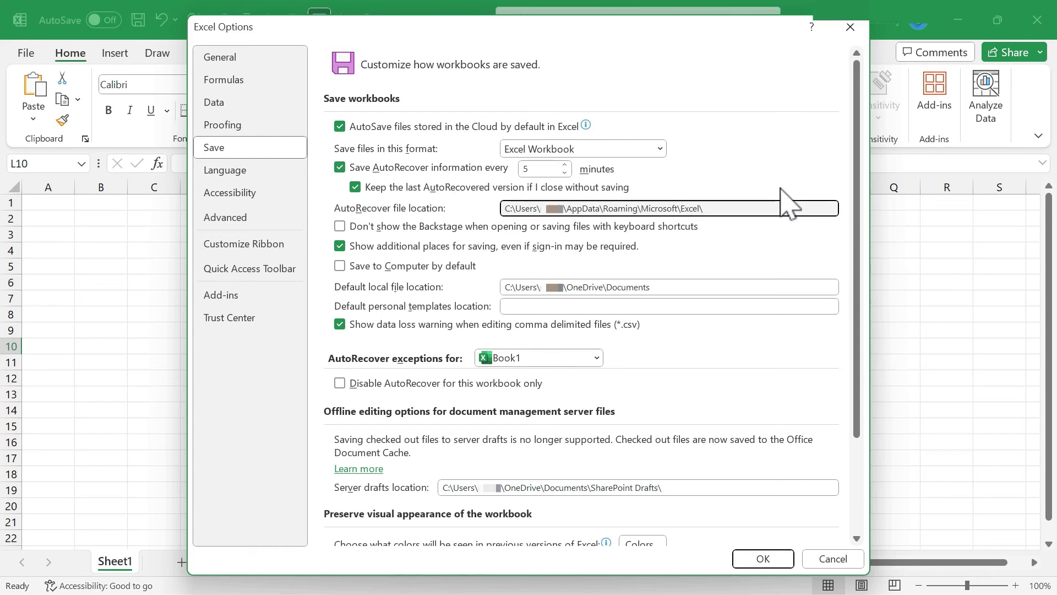
click(565, 172)
text(6)
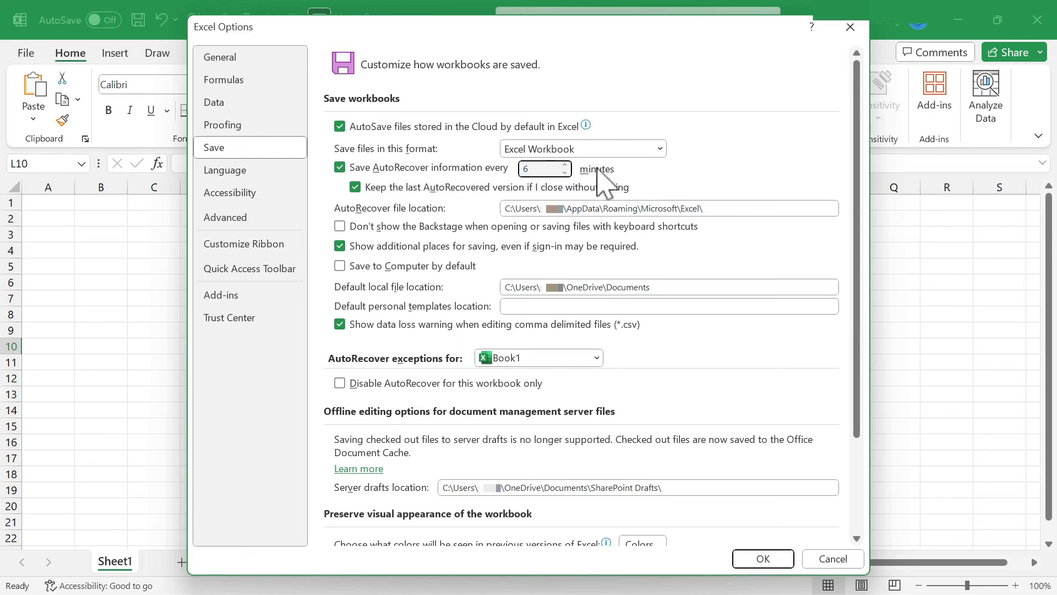
click(268, 154)
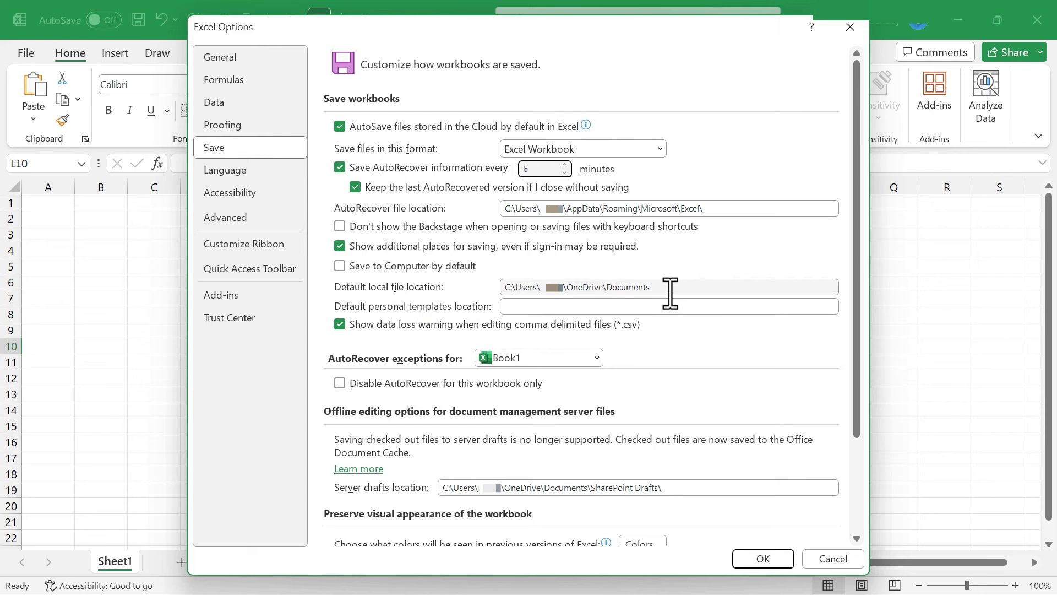
click(628, 294)
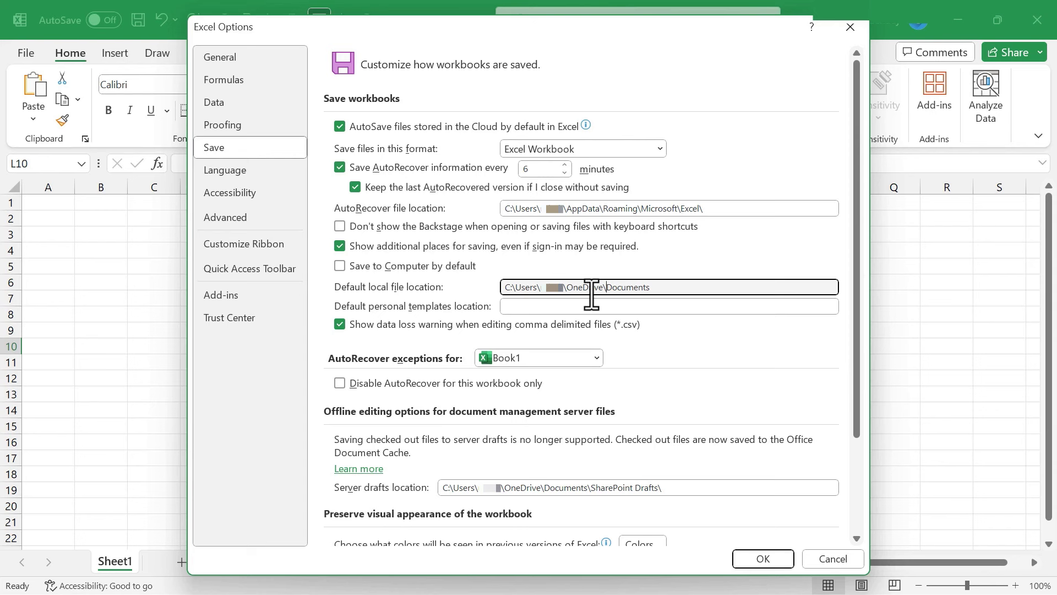
drag(567, 288, 668, 292)
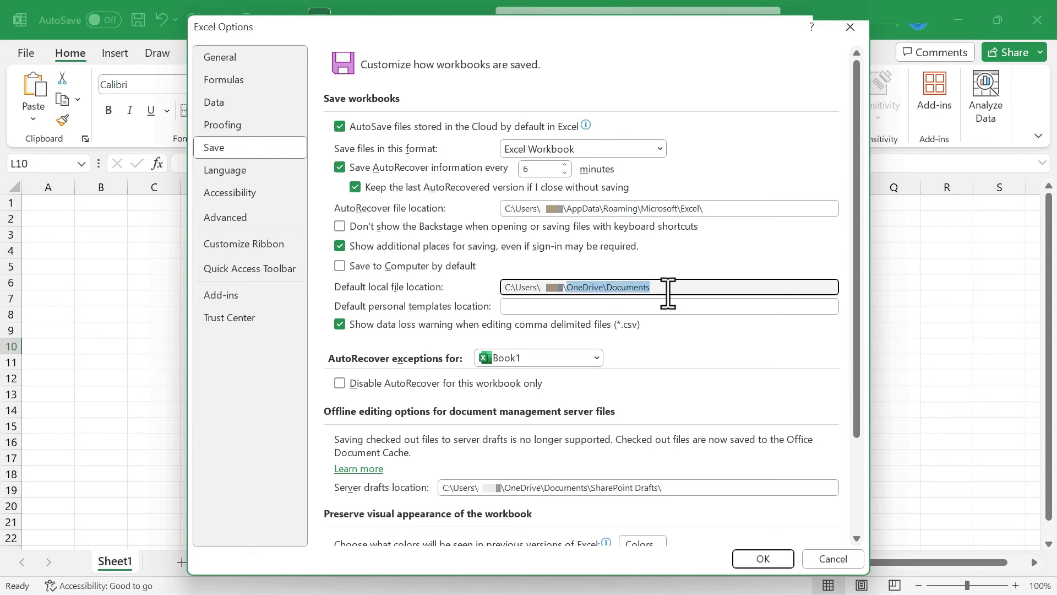
click(668, 292)
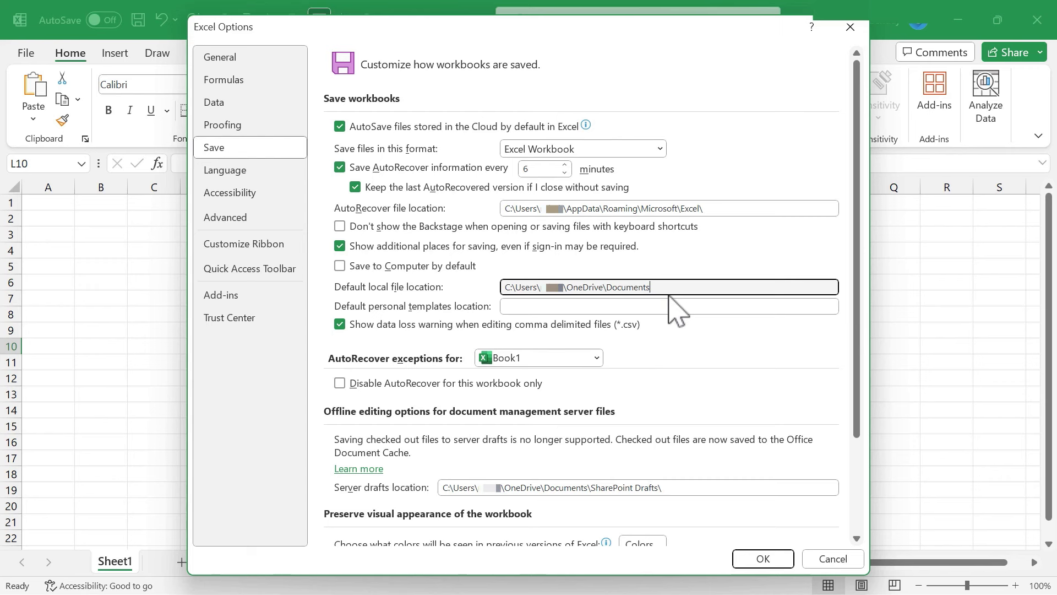
On the General page, keep 'Include this many sheets' for new workbooks at 1.
click(229, 55)
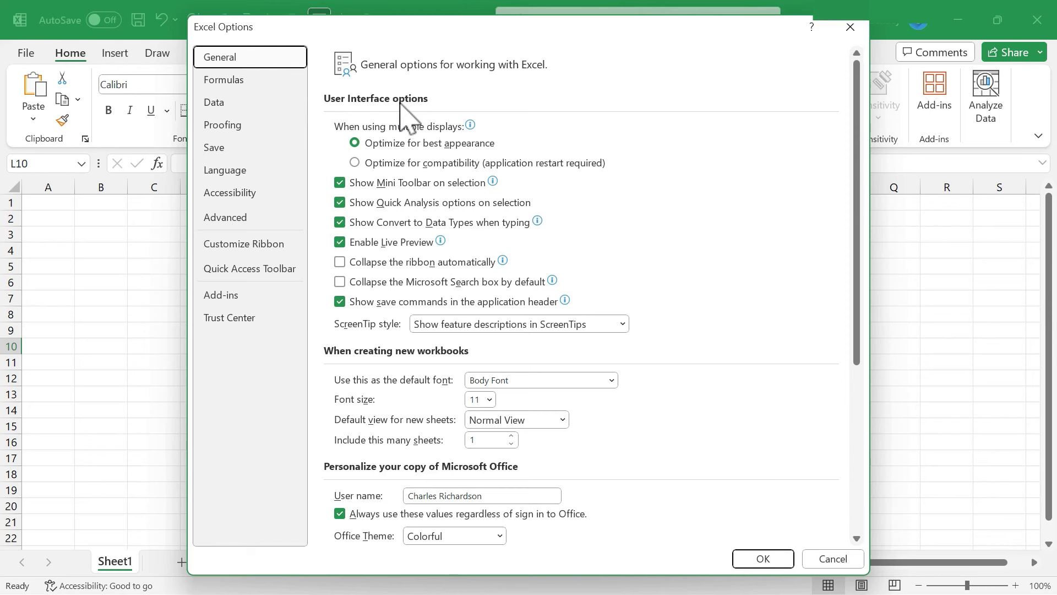
double_click(507, 441)
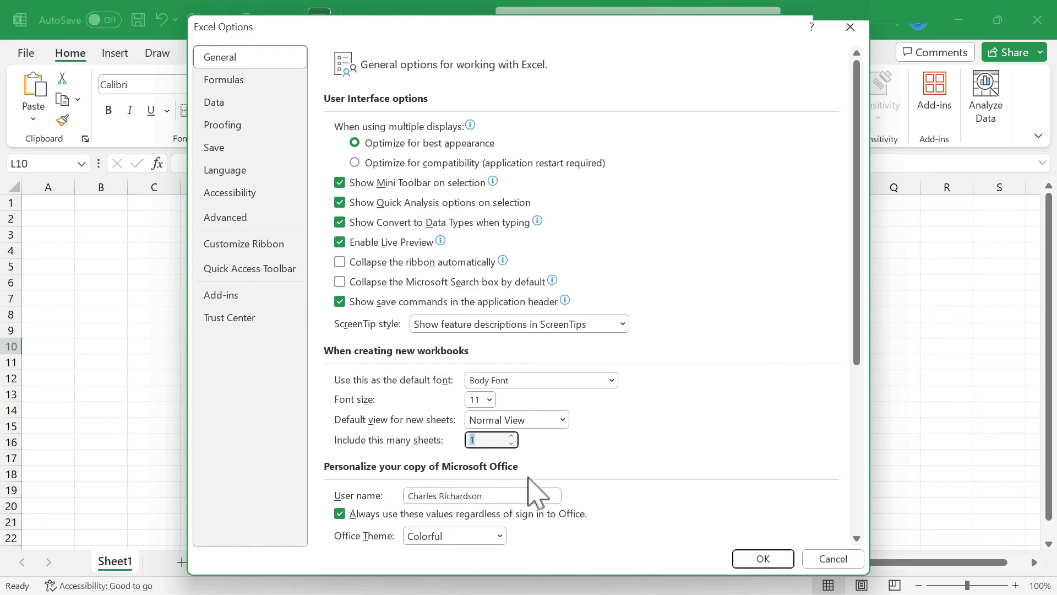
click(491, 440)
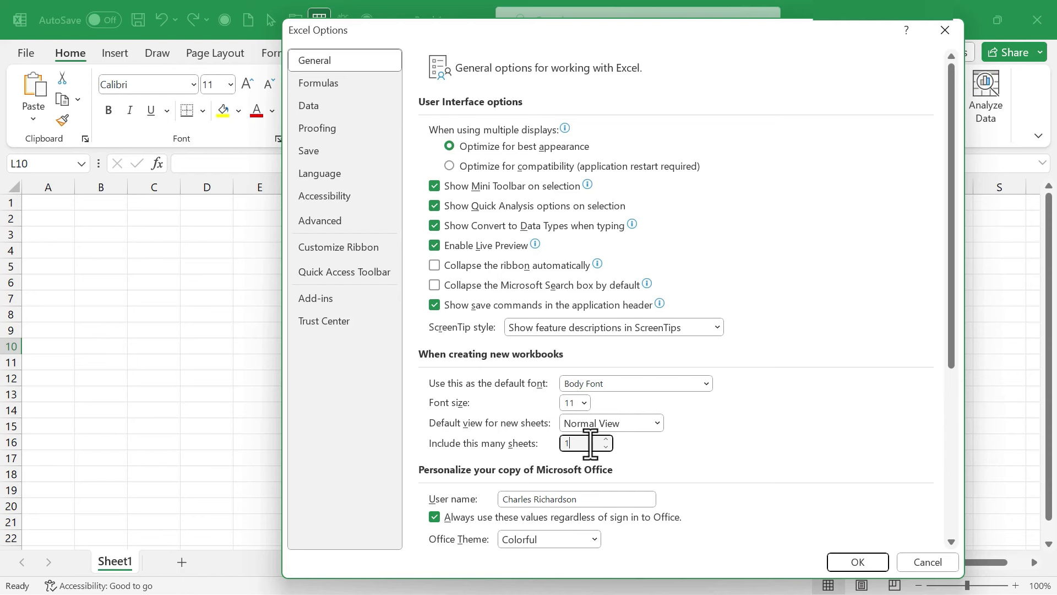
click(706, 384)
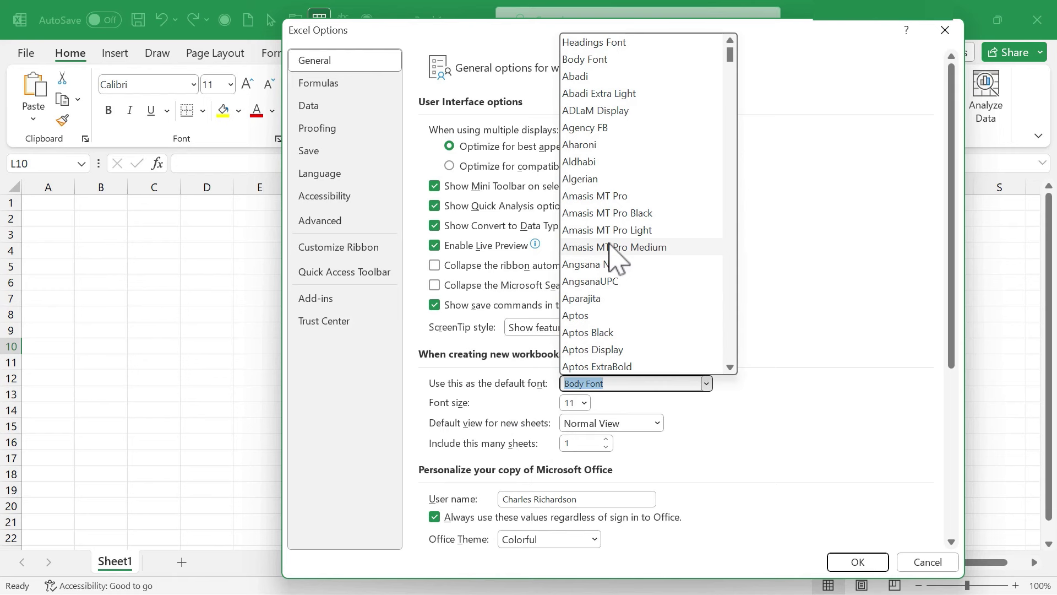
click(626, 422)
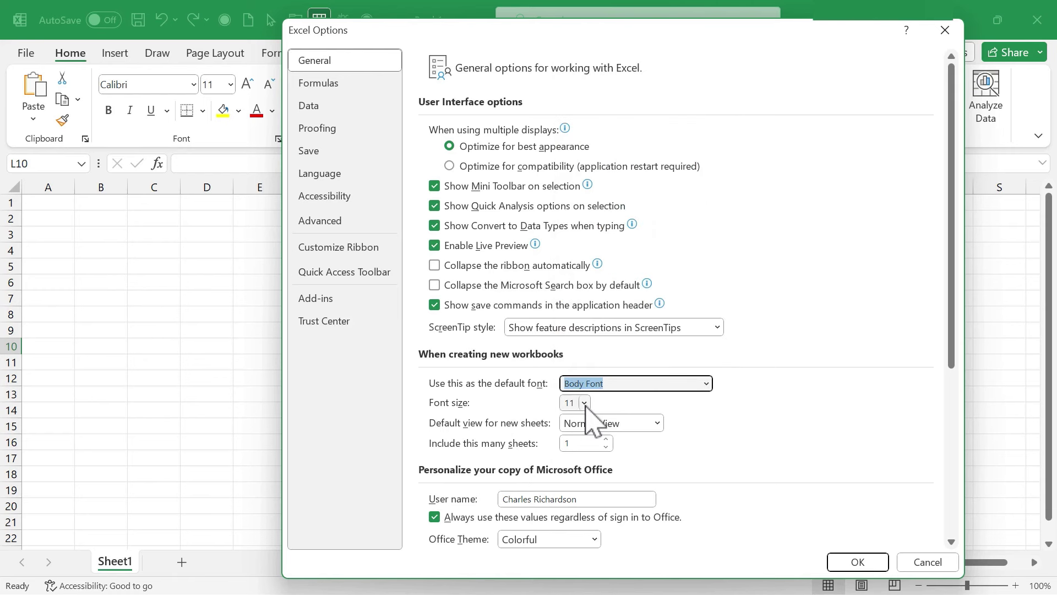
click(585, 403)
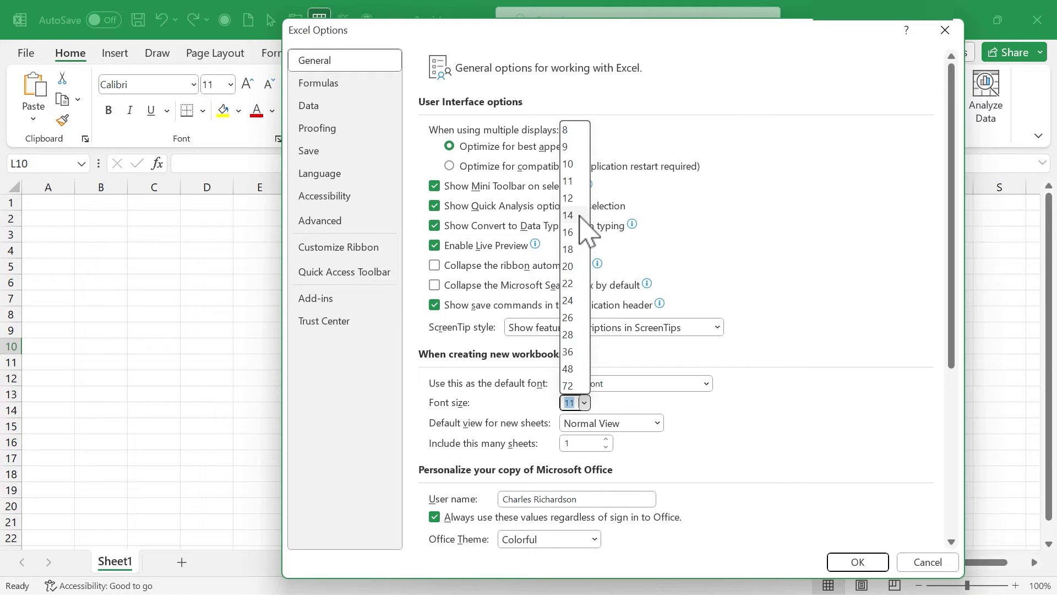
click(832, 342)
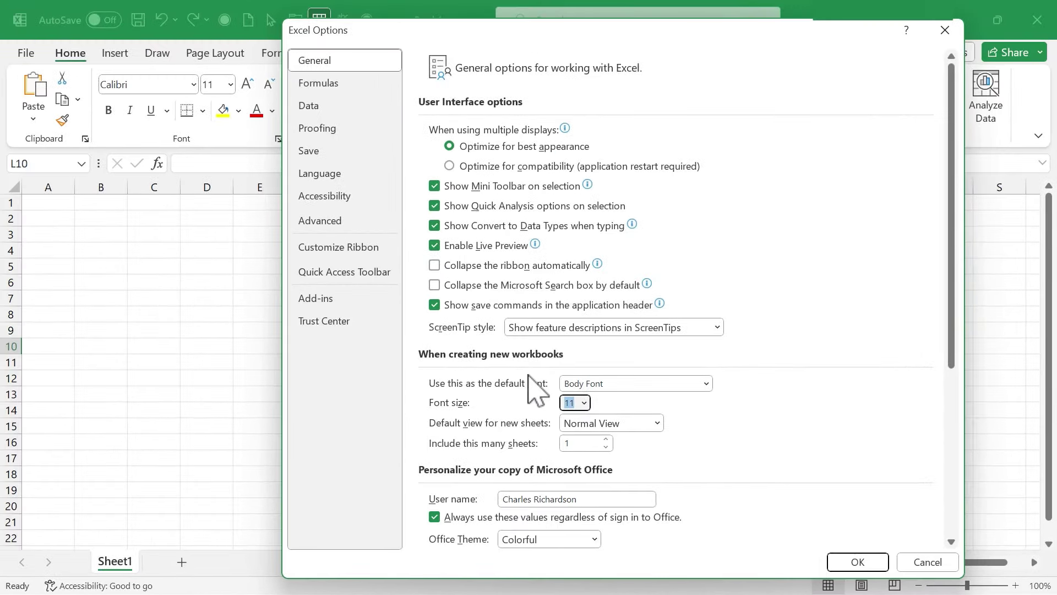
scroll(536, 391, down, 3)
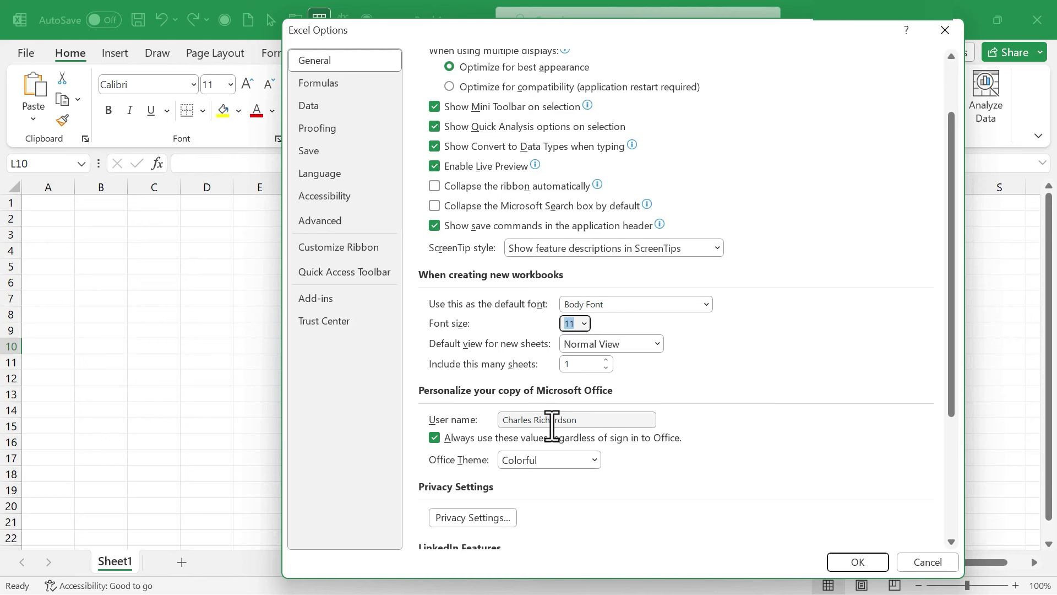
click(436, 438)
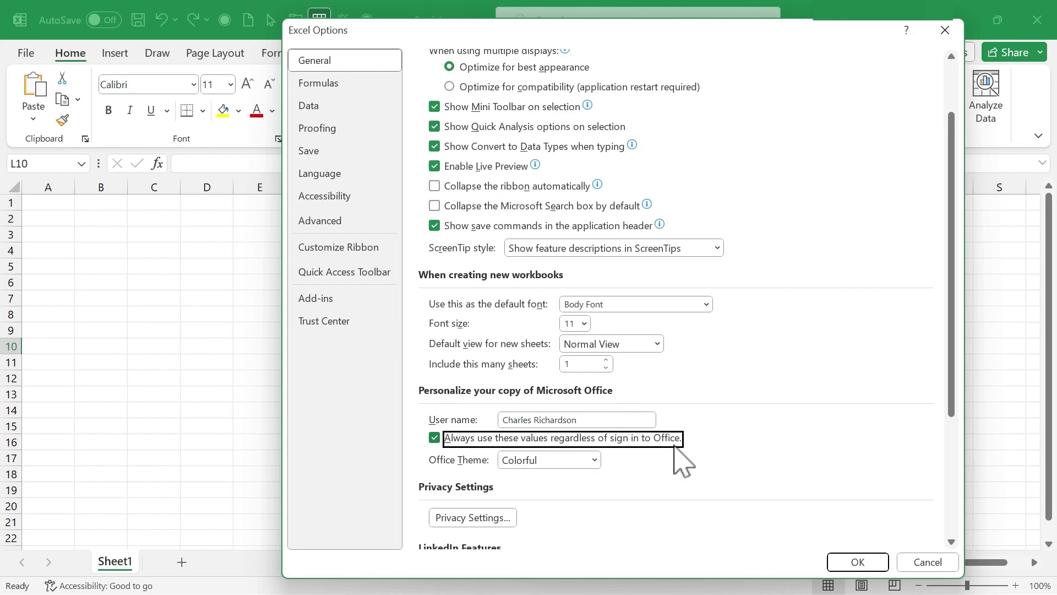
click(575, 422)
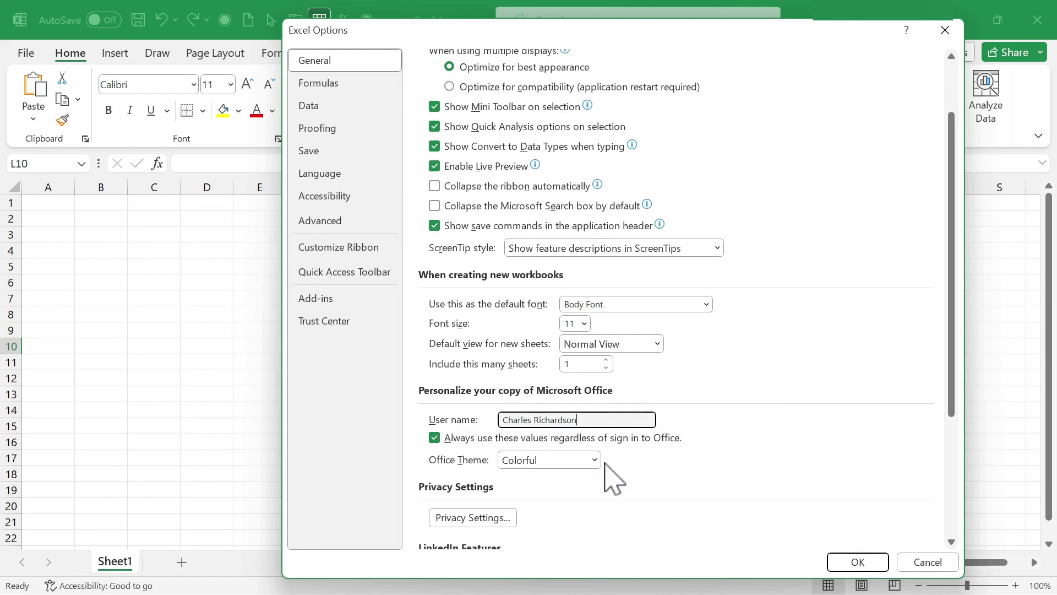
drag(513, 420, 599, 422)
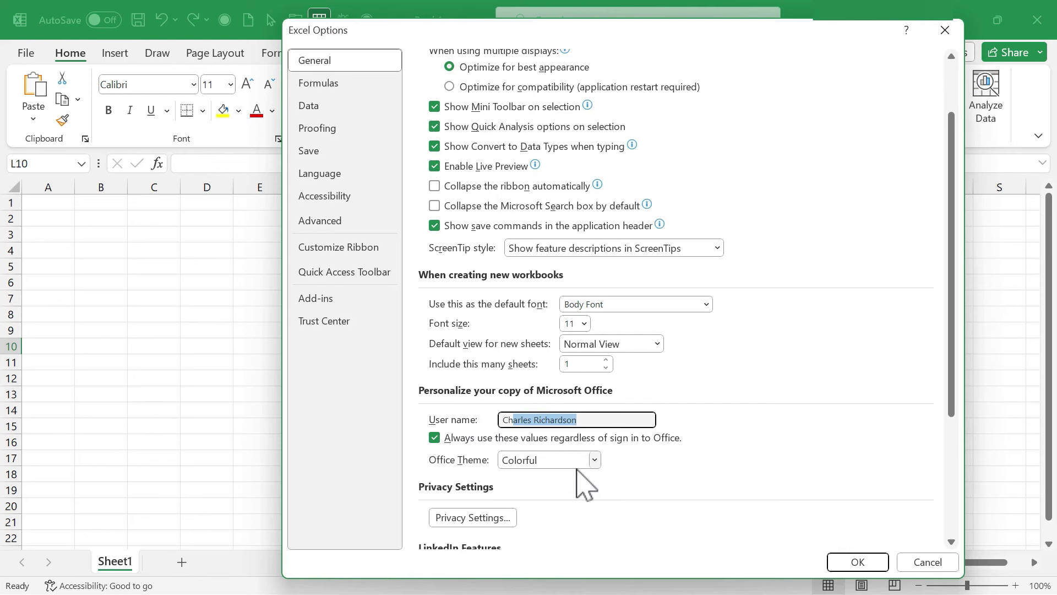
click(594, 462)
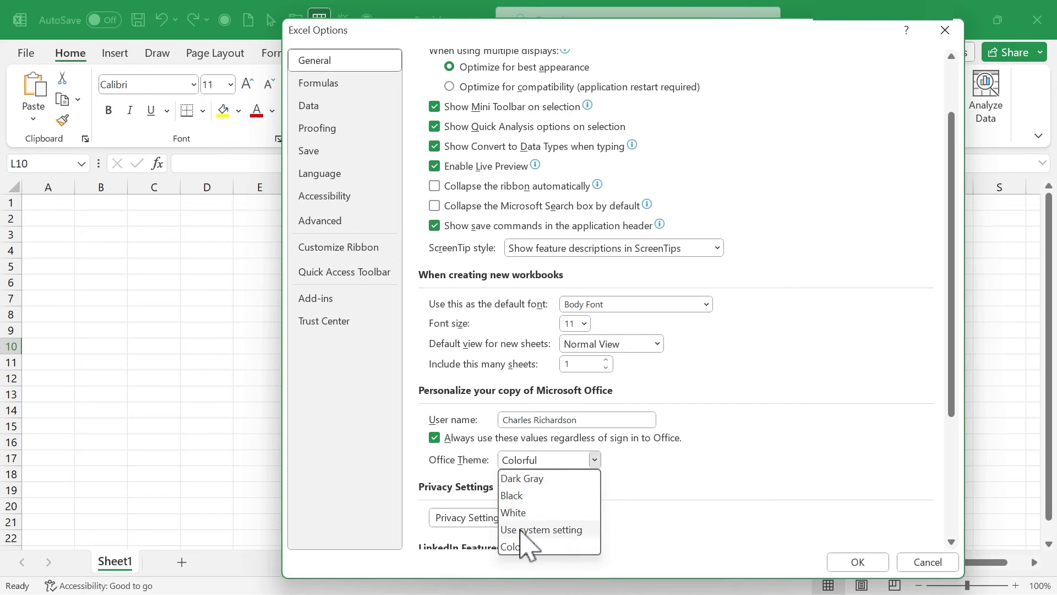
In Advanced options' Display section, set the number of Recent Workbooks shown to 30.
scroll(667, 515, down, 5)
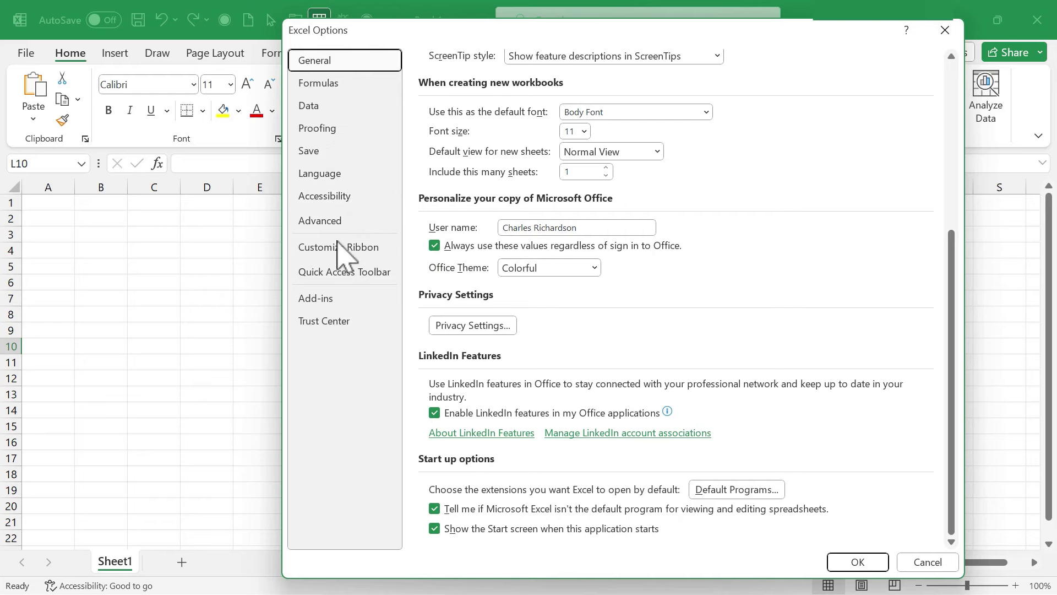
click(321, 222)
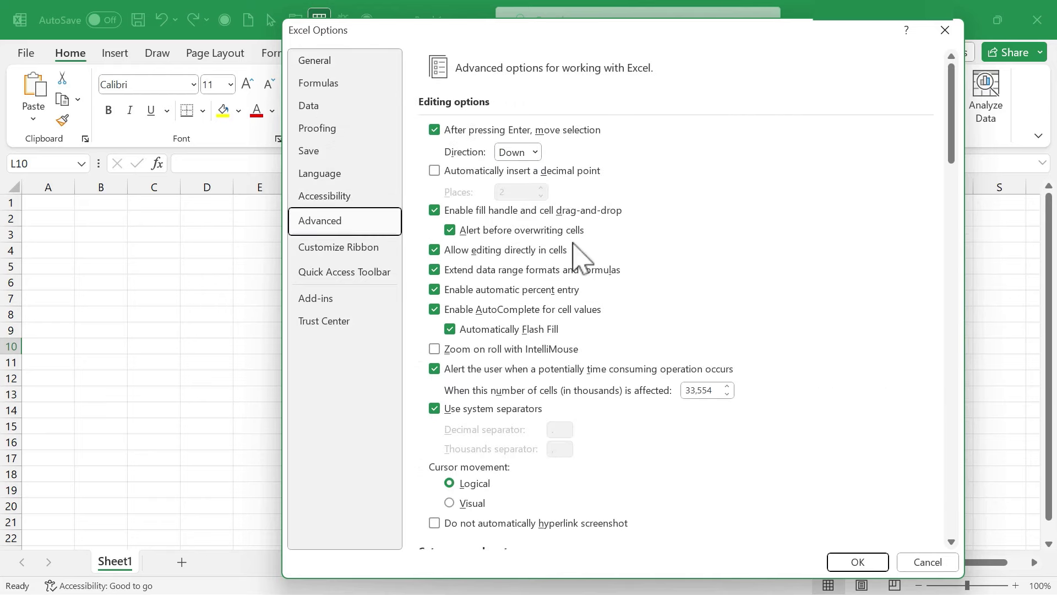
scroll(634, 309, down, 1)
scroll(633, 309, down, 10)
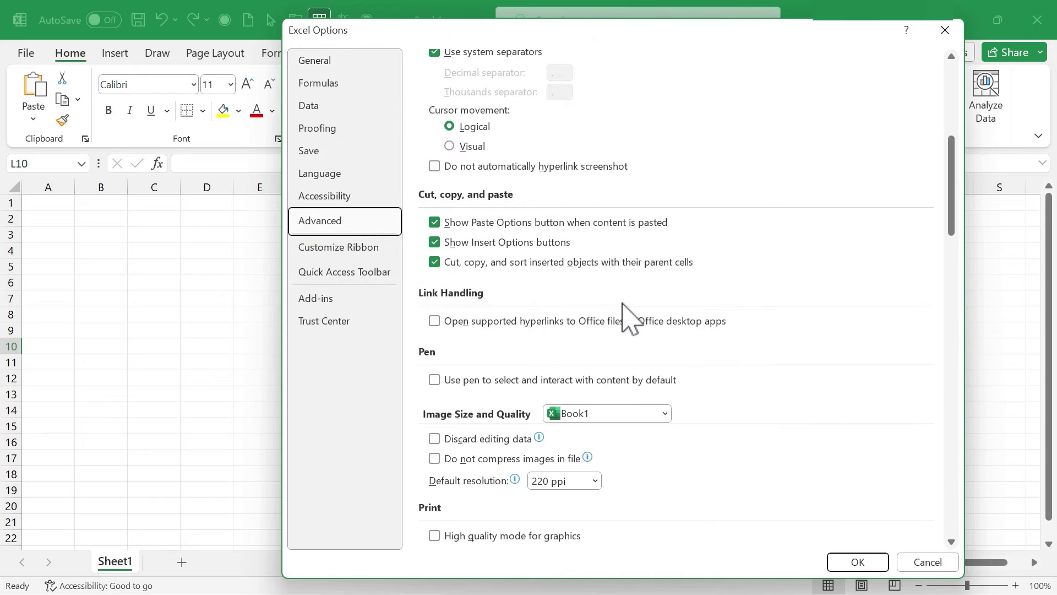
scroll(612, 312, down, 4)
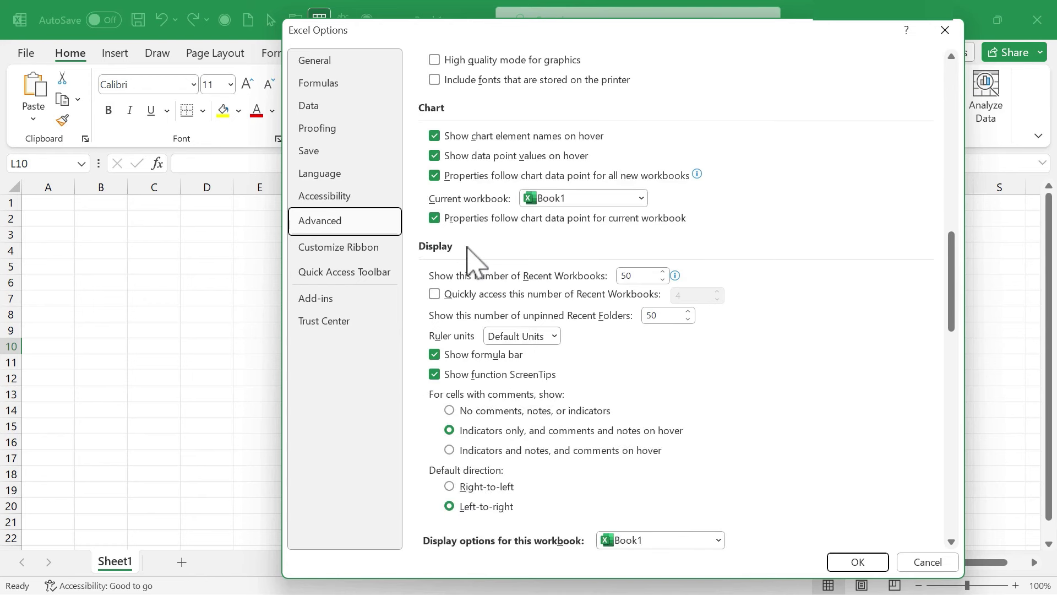
scroll(472, 245, down, 1)
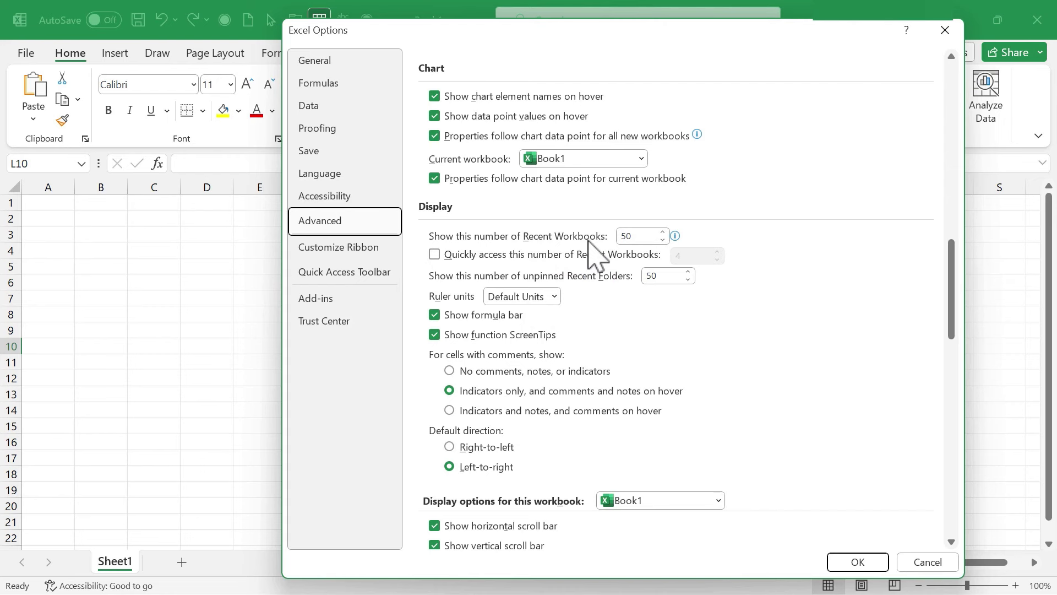
click(638, 237)
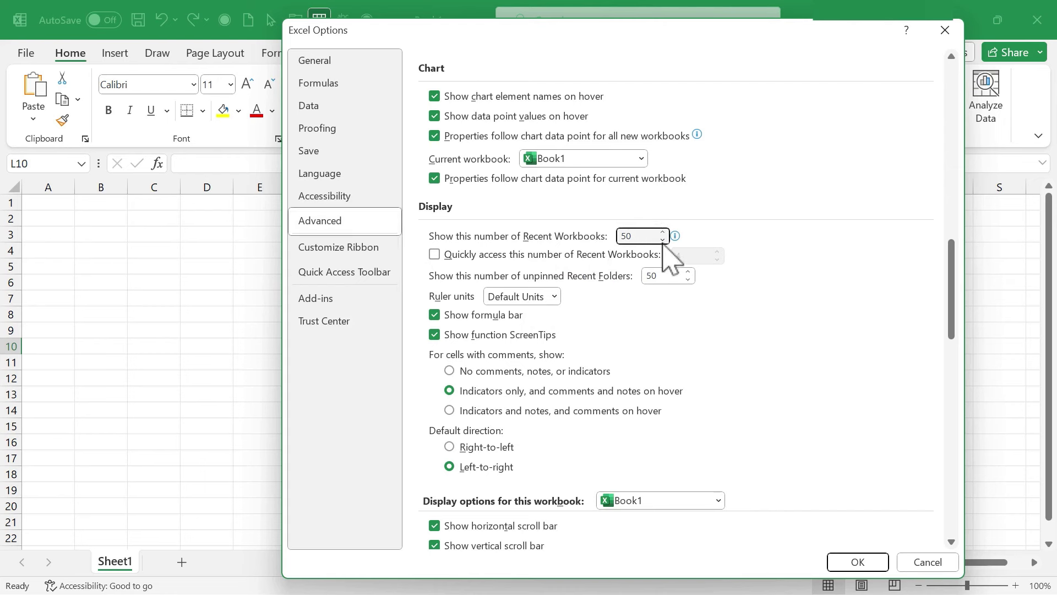
double_click(626, 235)
click(688, 280)
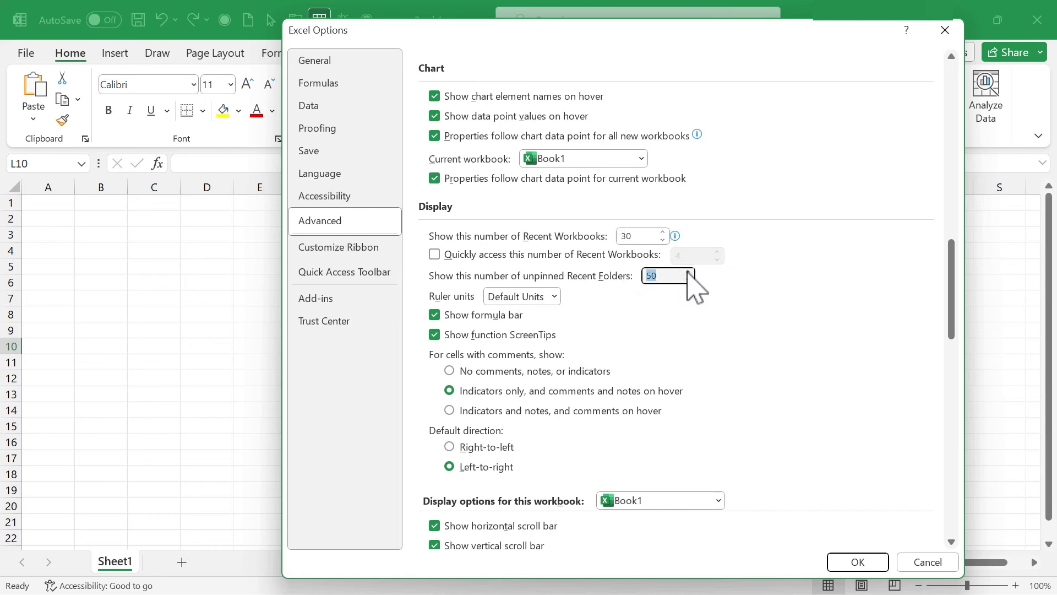
double_click(652, 235)
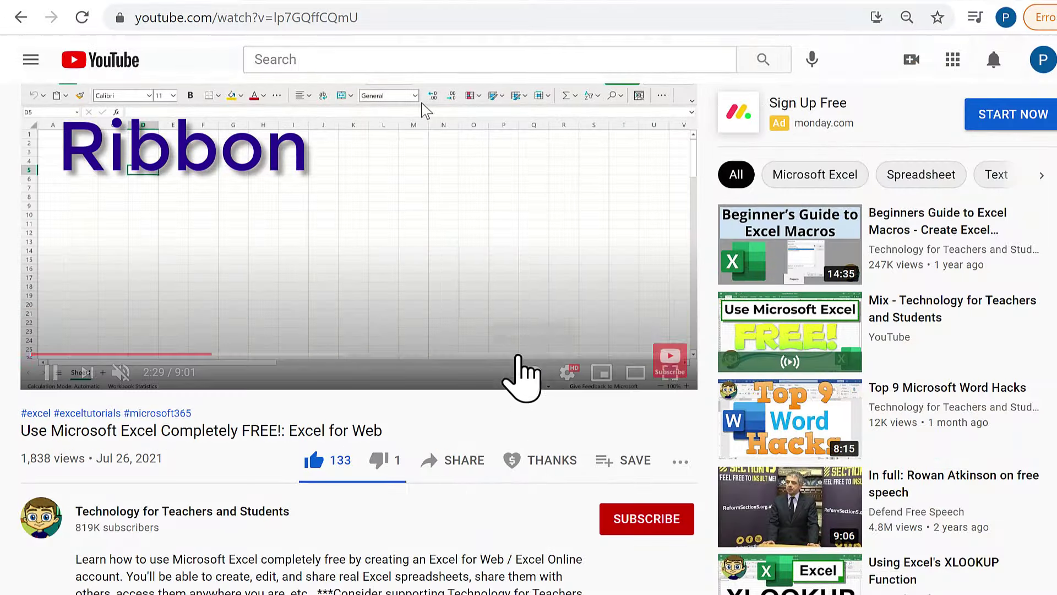
Bring up the Super Thanks dialog with its $2 to $50 amounts under the video.
click(561, 465)
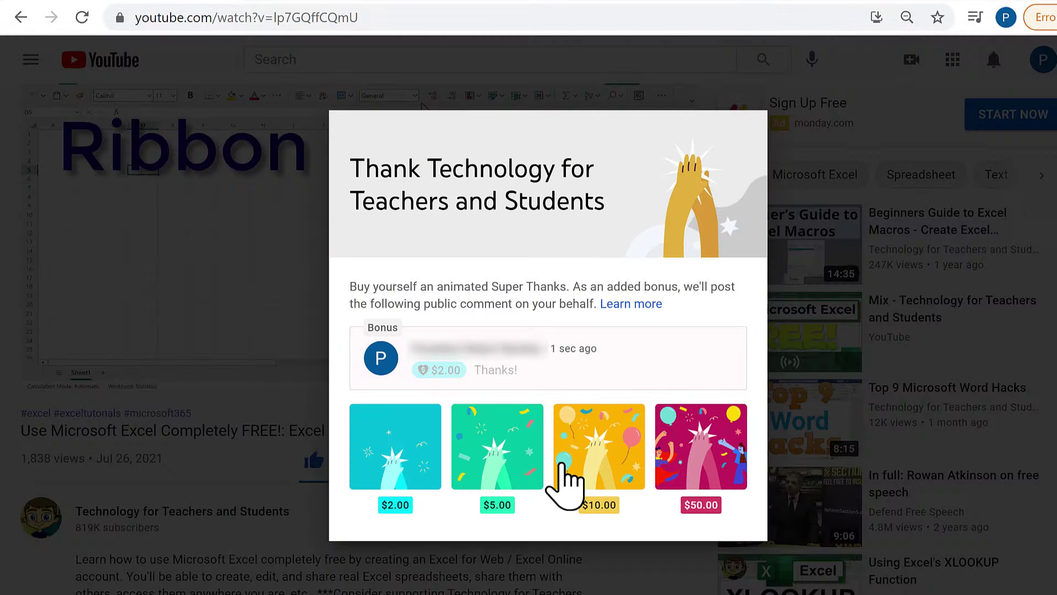